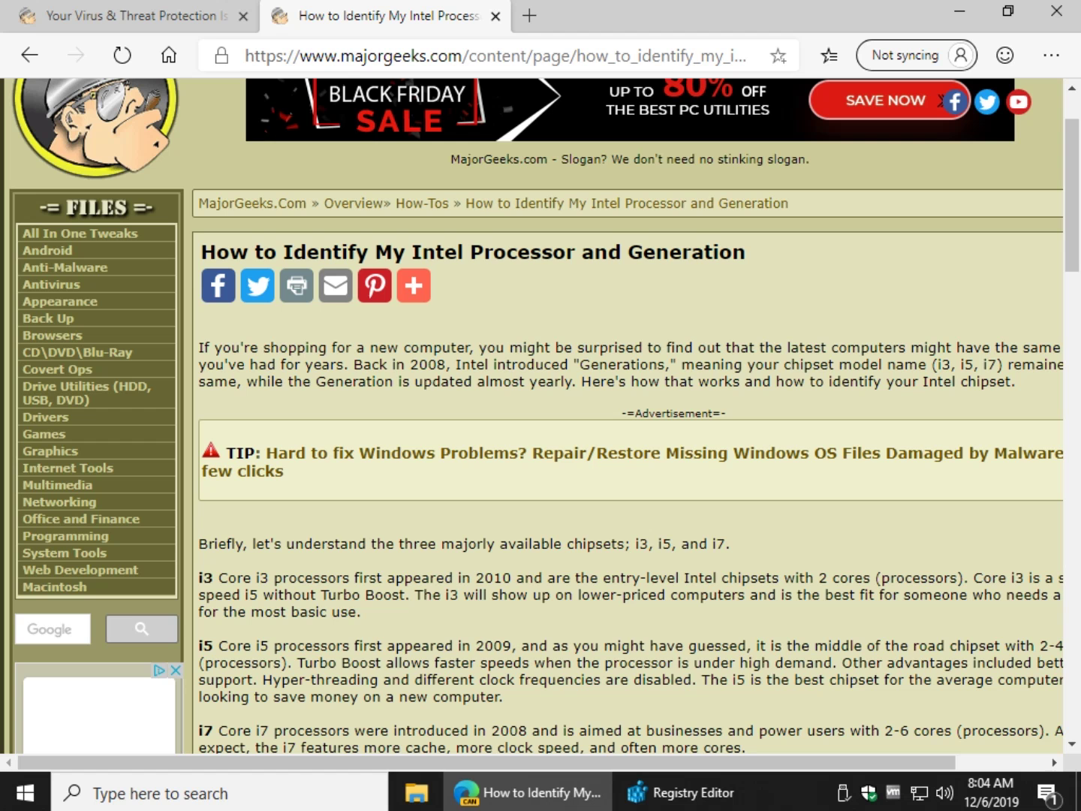
# Step: Scroll the MajorGeeks Intel processor article past the i3/i5/i7 overview to 'How to Identify Your Generation'
pyautogui.scroll(-1, 544, 417)
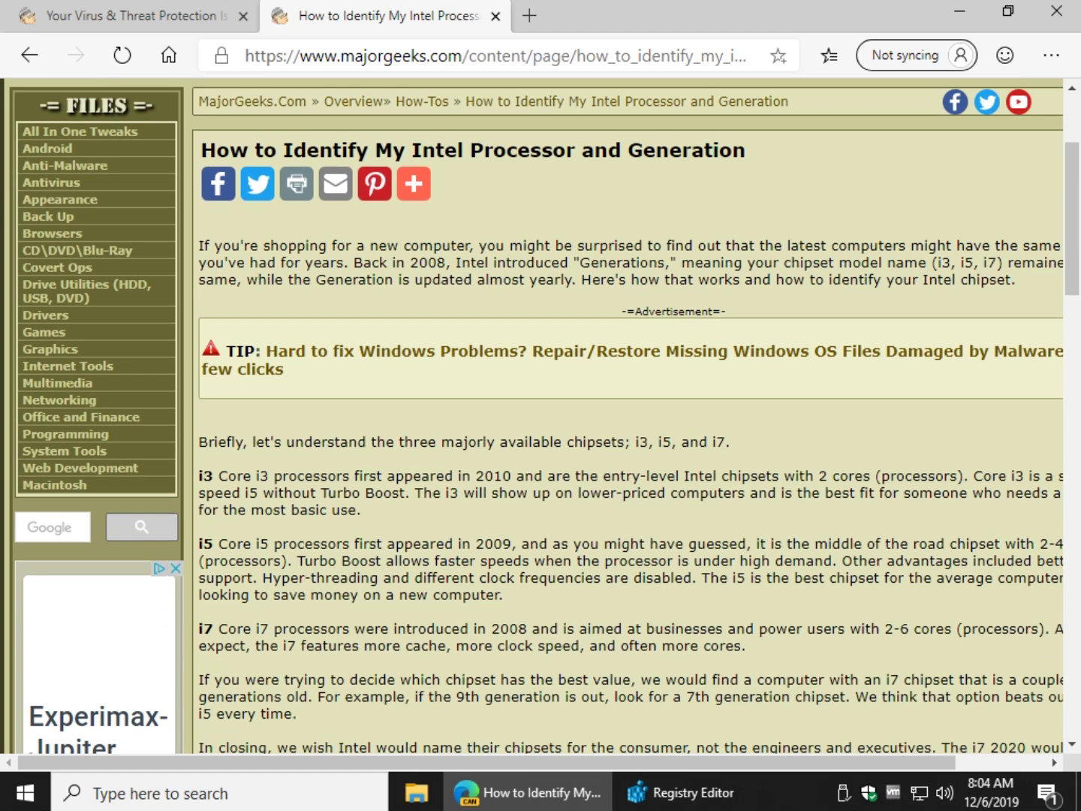
pyautogui.scroll(-1, 544, 416)
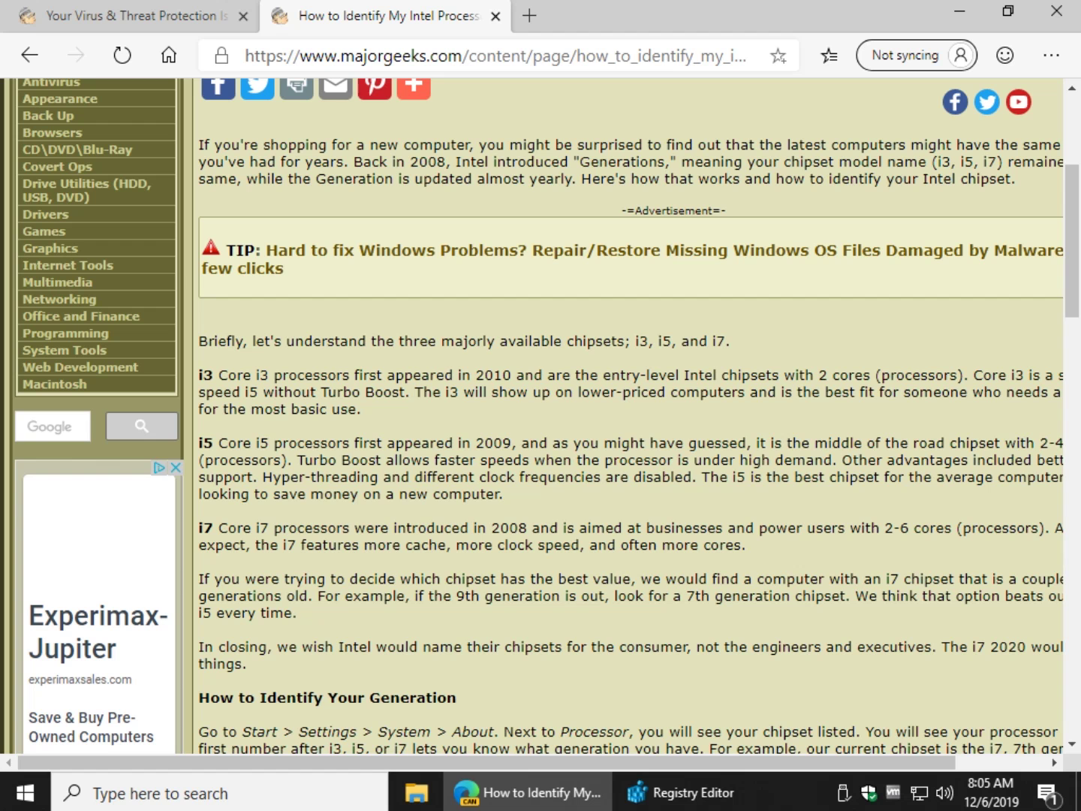
pyautogui.scroll(-3, 547, 409)
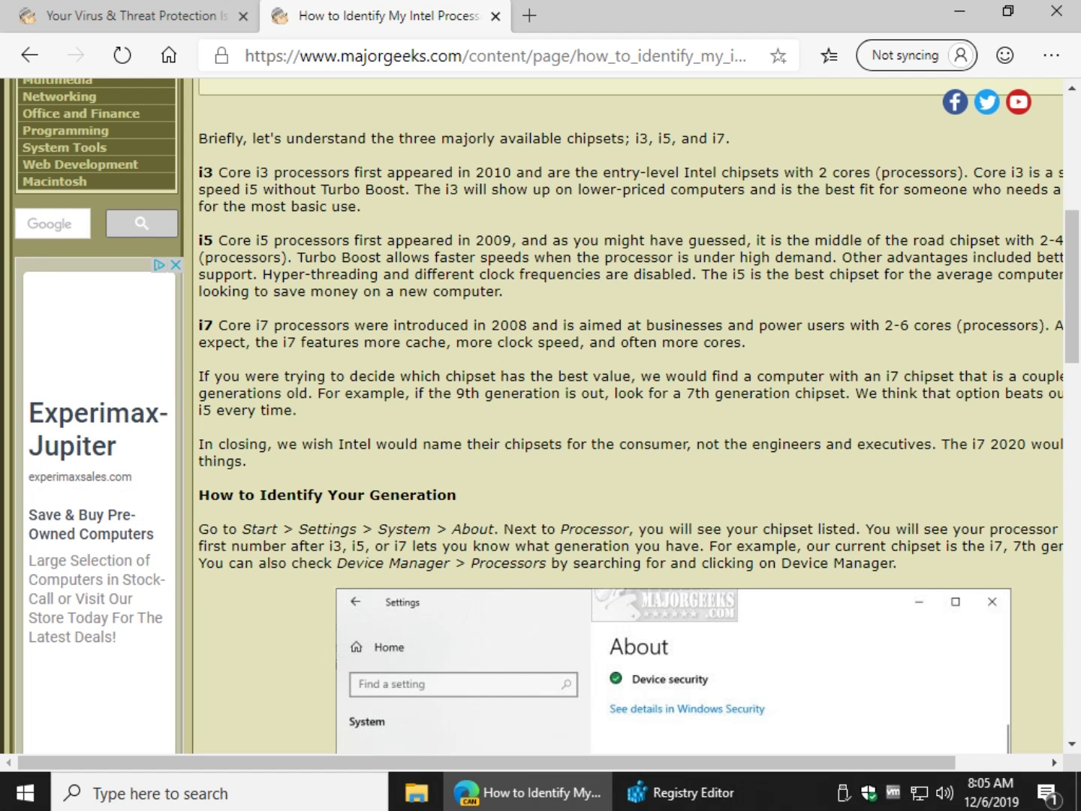
# Step: Scroll on to the article's Settings About screenshot with the i7-7700 Processor row highlighted
pyautogui.scroll(-3, 539, 403)
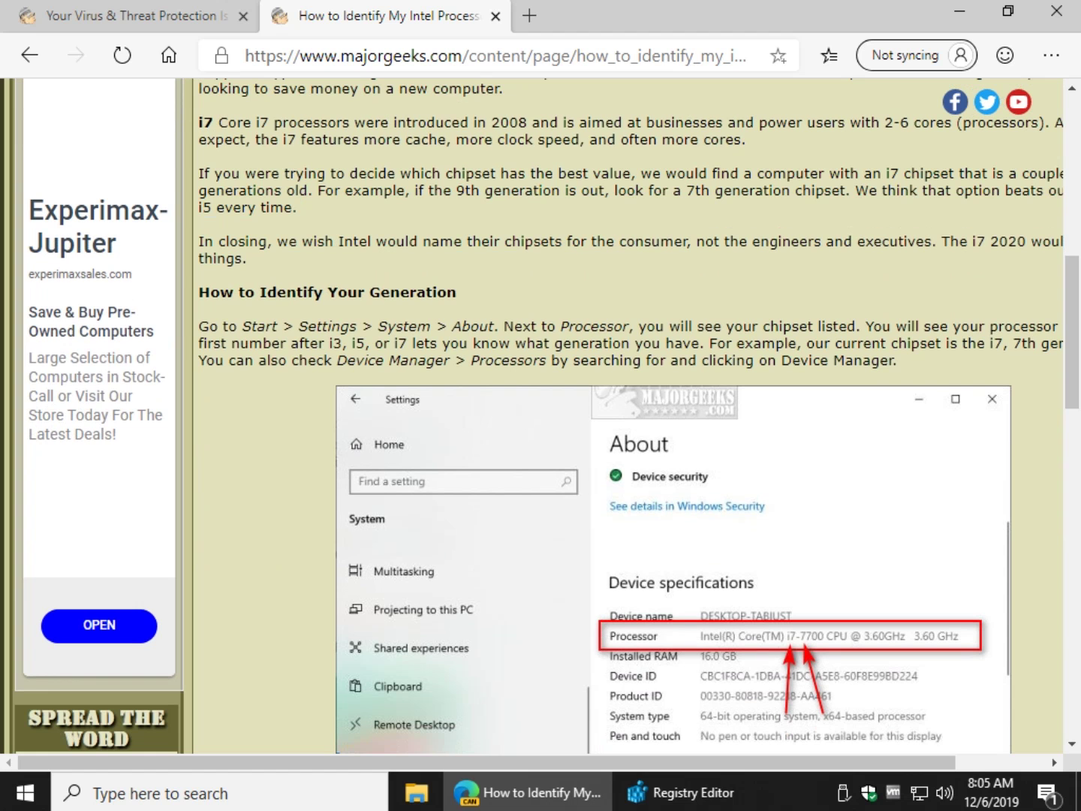
pyautogui.scroll(-2, 541, 413)
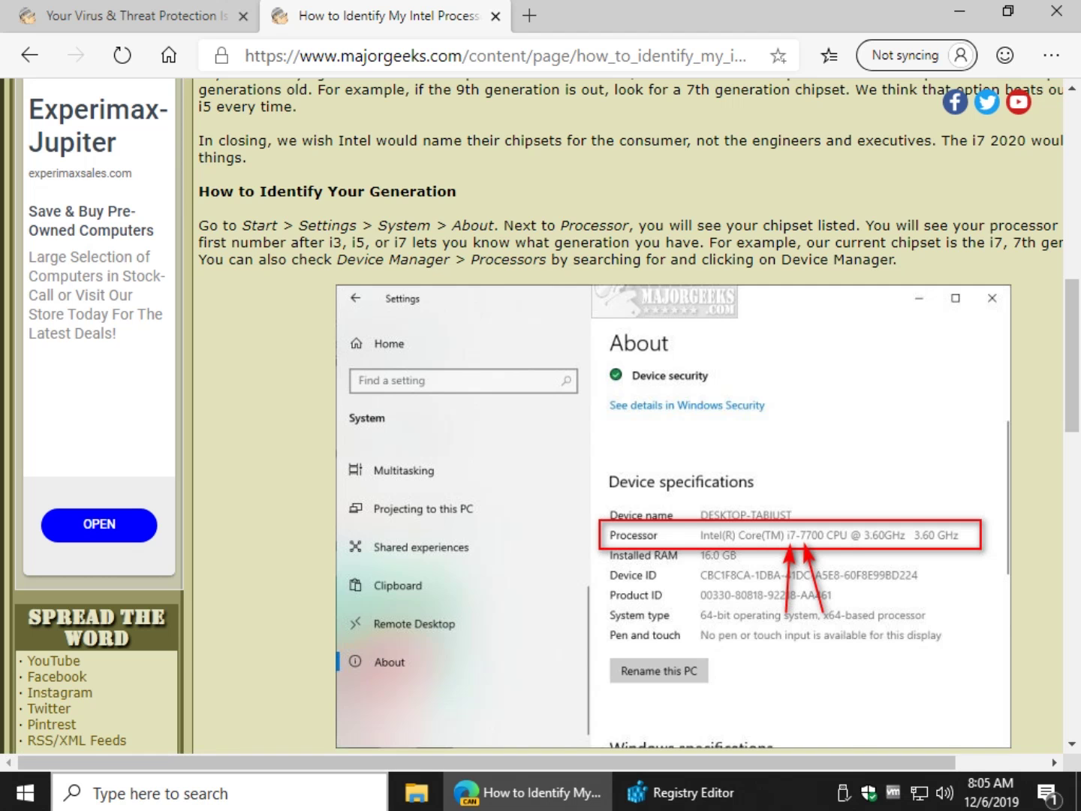
# Step: Search for 'device m' to launch Device Manager and expand Processors to list the two i7-7700 CPUs
pyautogui.click(160, 793)
pyautogui.write('device m')
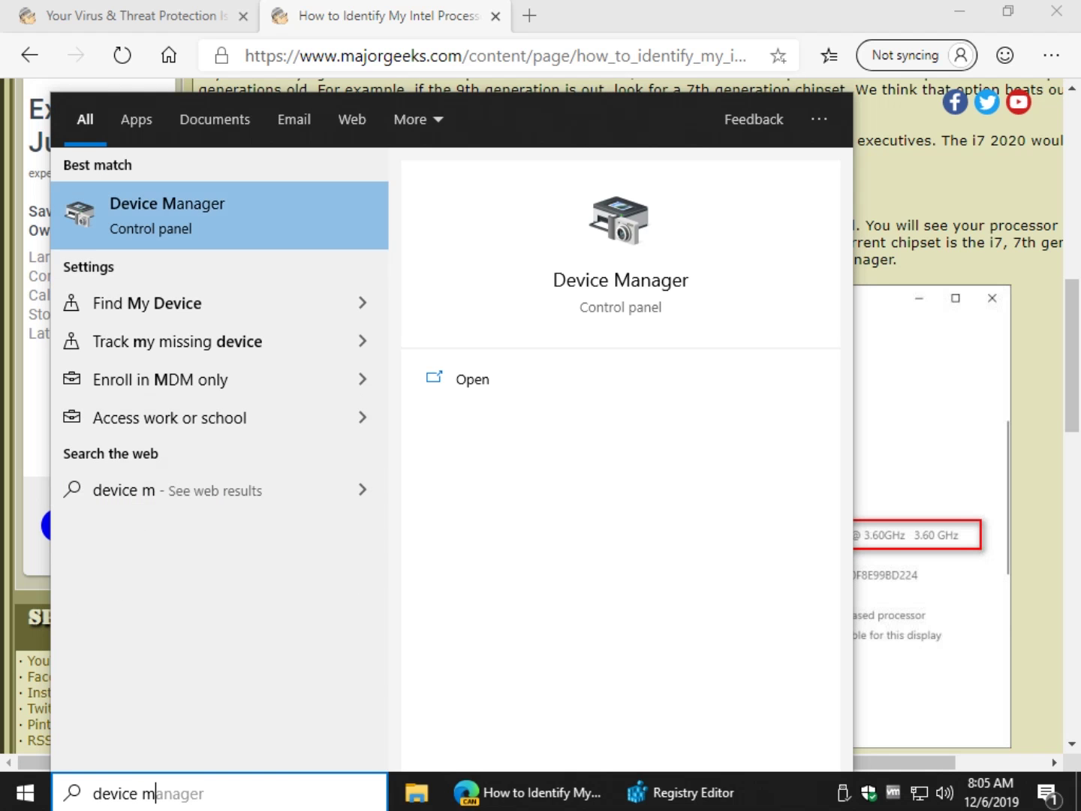
pyautogui.press('Return')
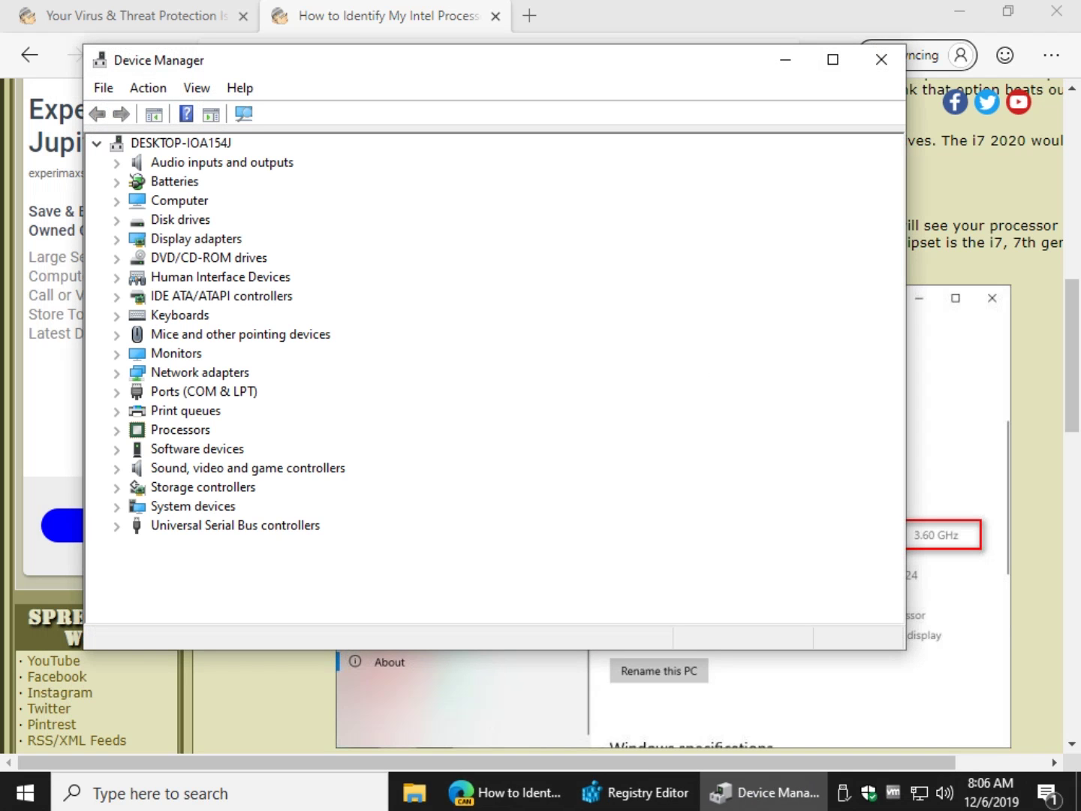
pyautogui.click(117, 429)
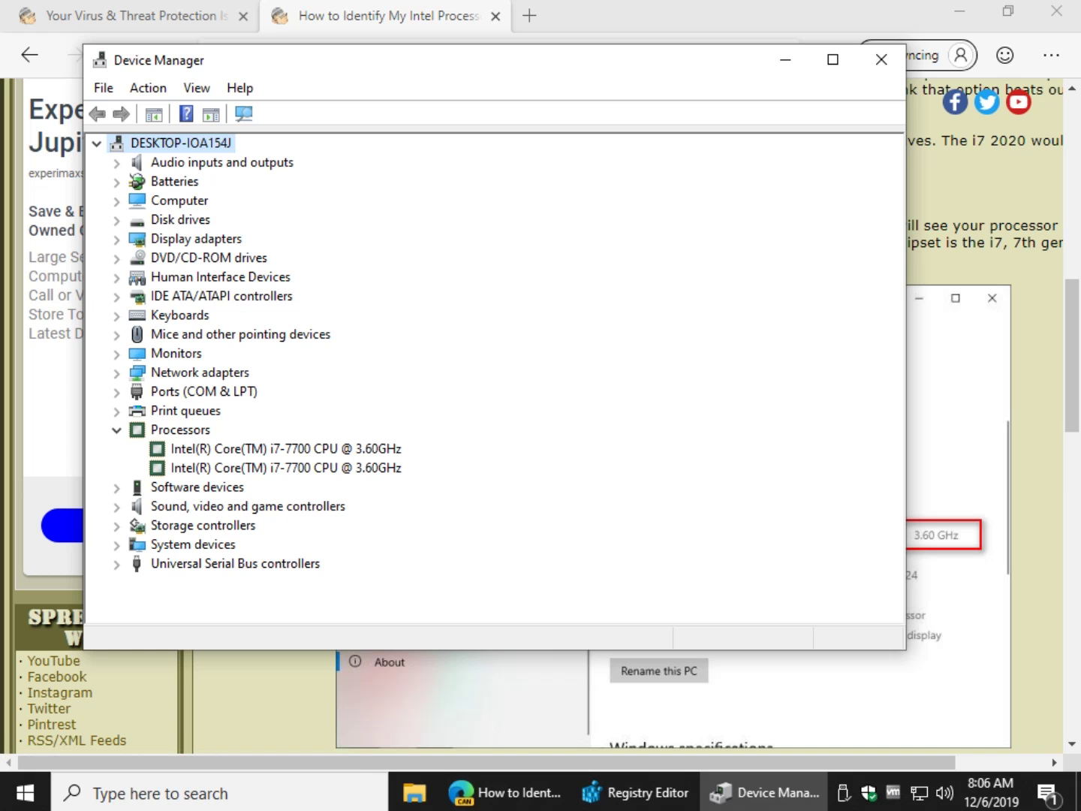
# Step: Close Device Manager, check Settings > System > About shows i7-7700 @ 3.60GHz, then close Settings
pyautogui.click(881, 60)
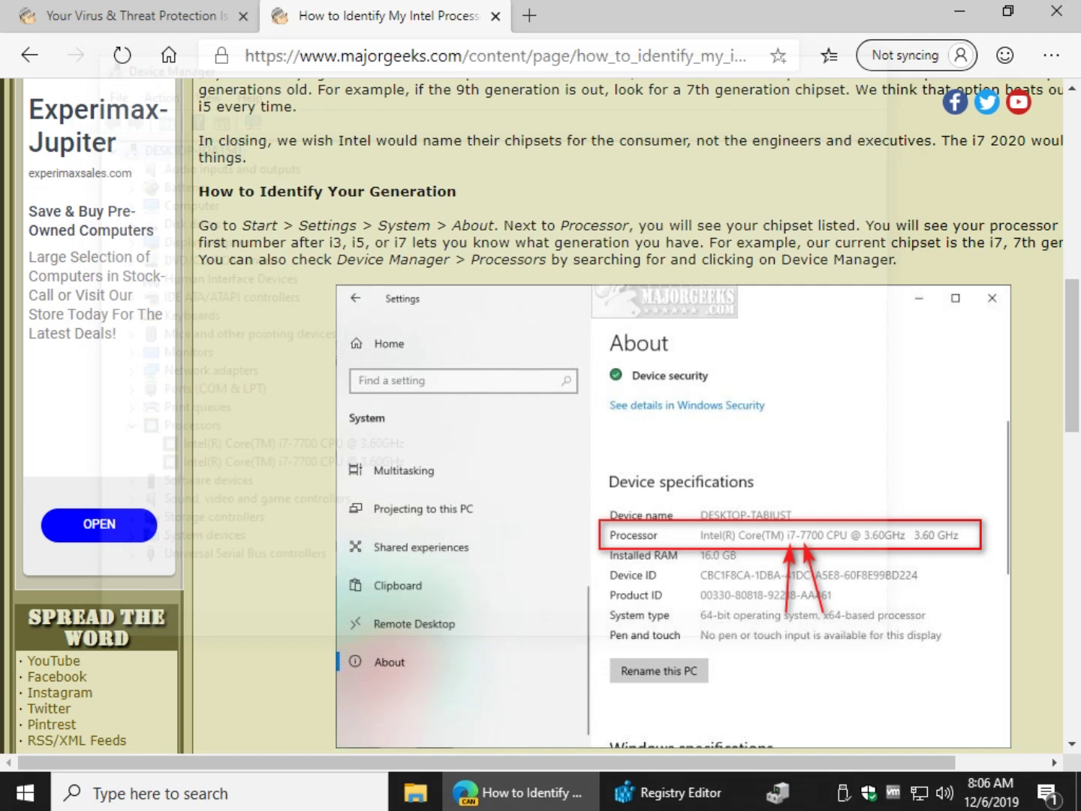
pyautogui.click(94, 794)
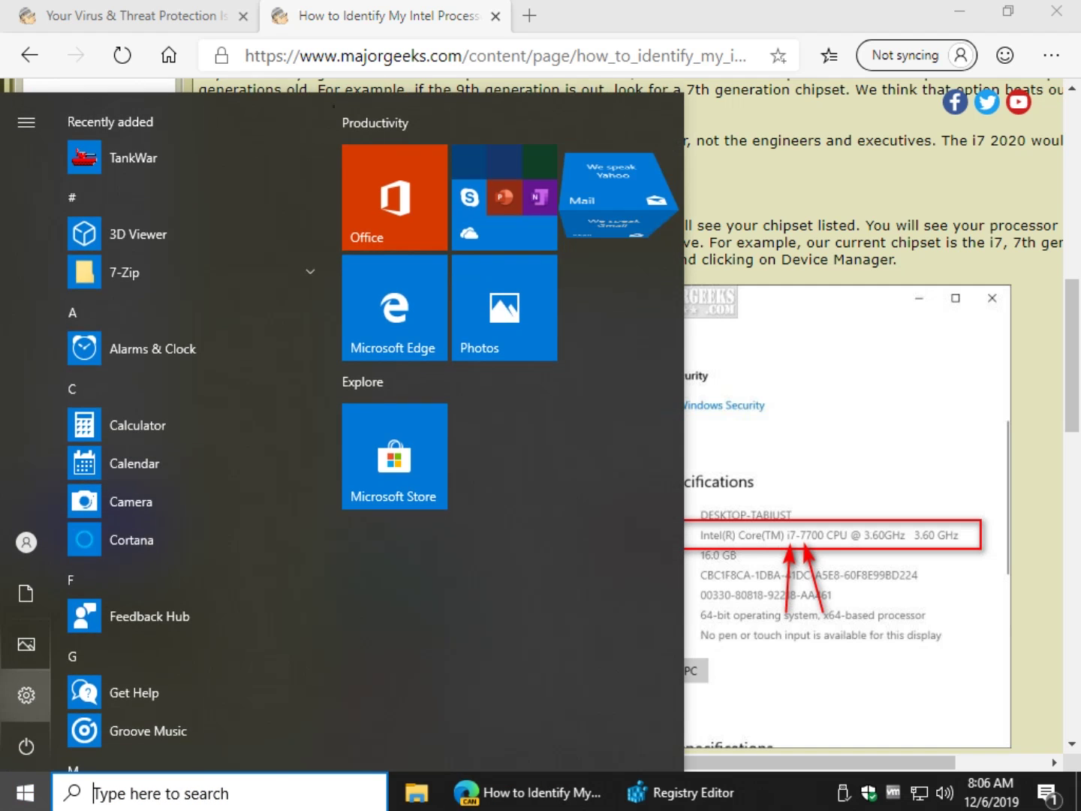
pyautogui.click(24, 692)
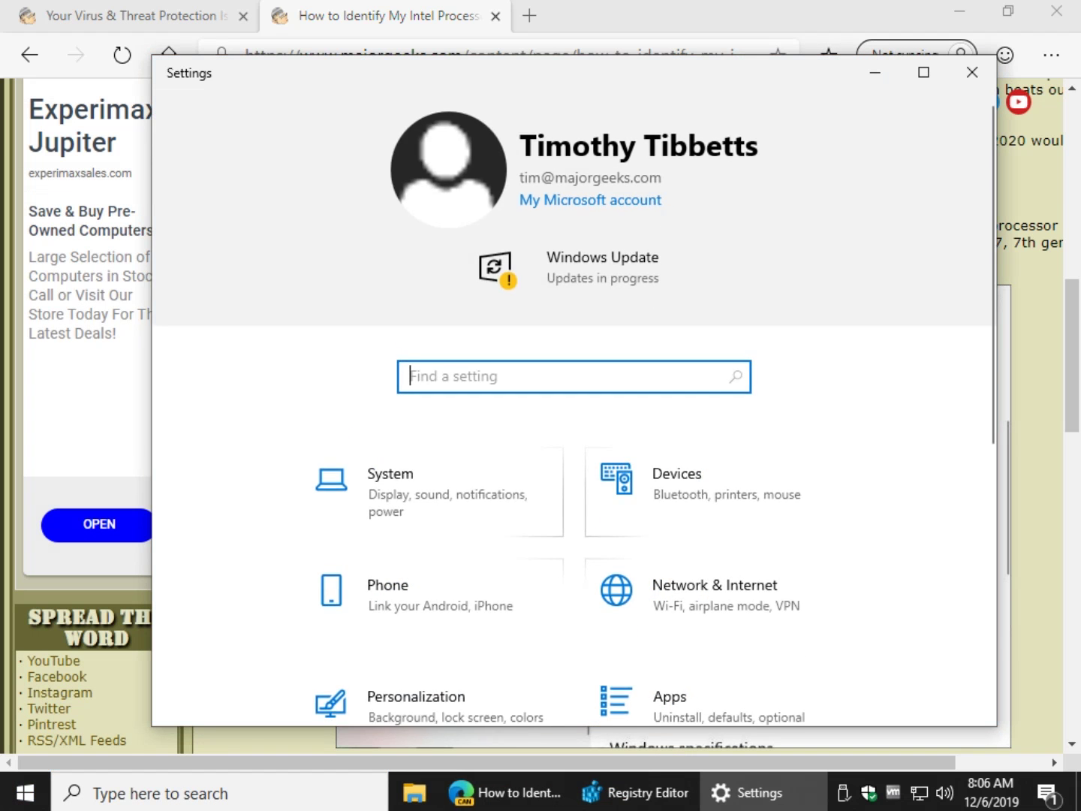
pyautogui.click(432, 300)
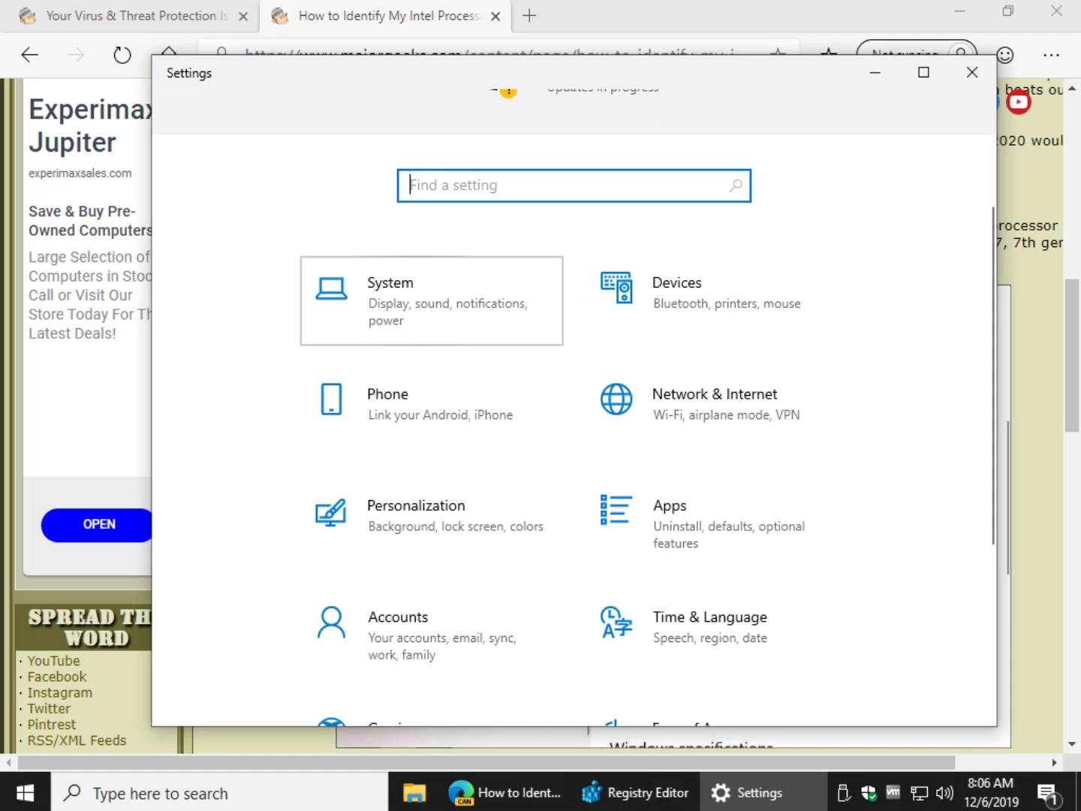
pyautogui.scroll(-5, 248, 559)
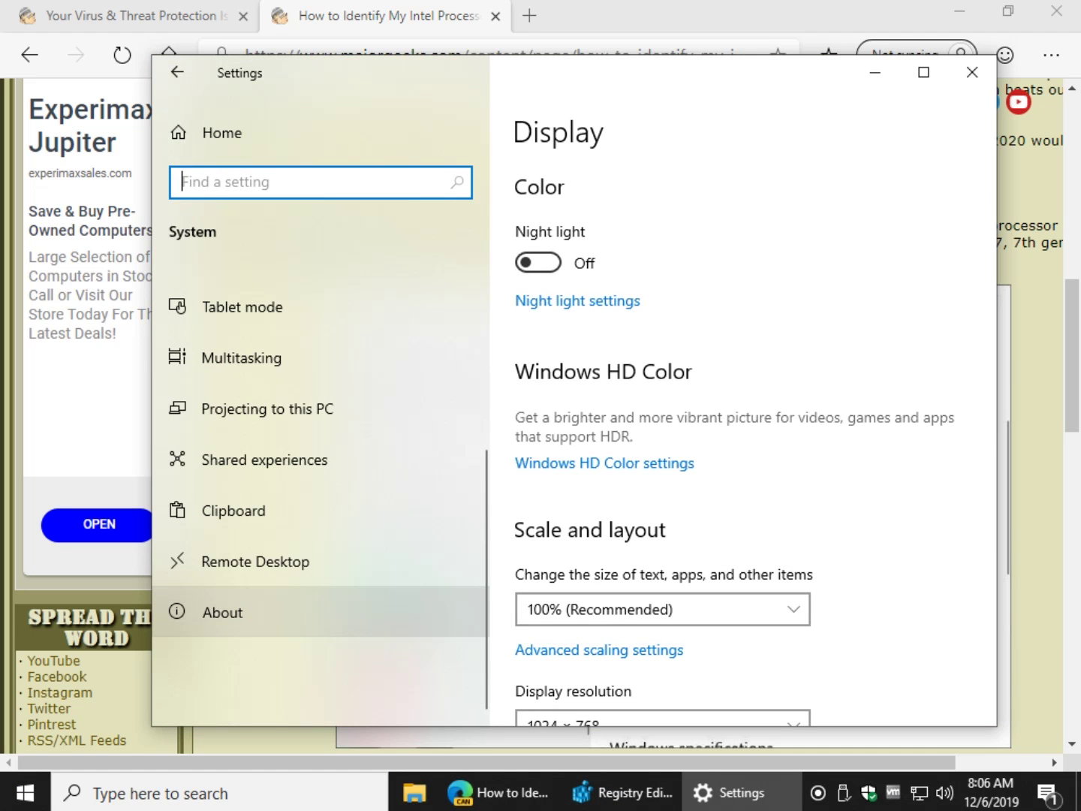
pyautogui.click(222, 611)
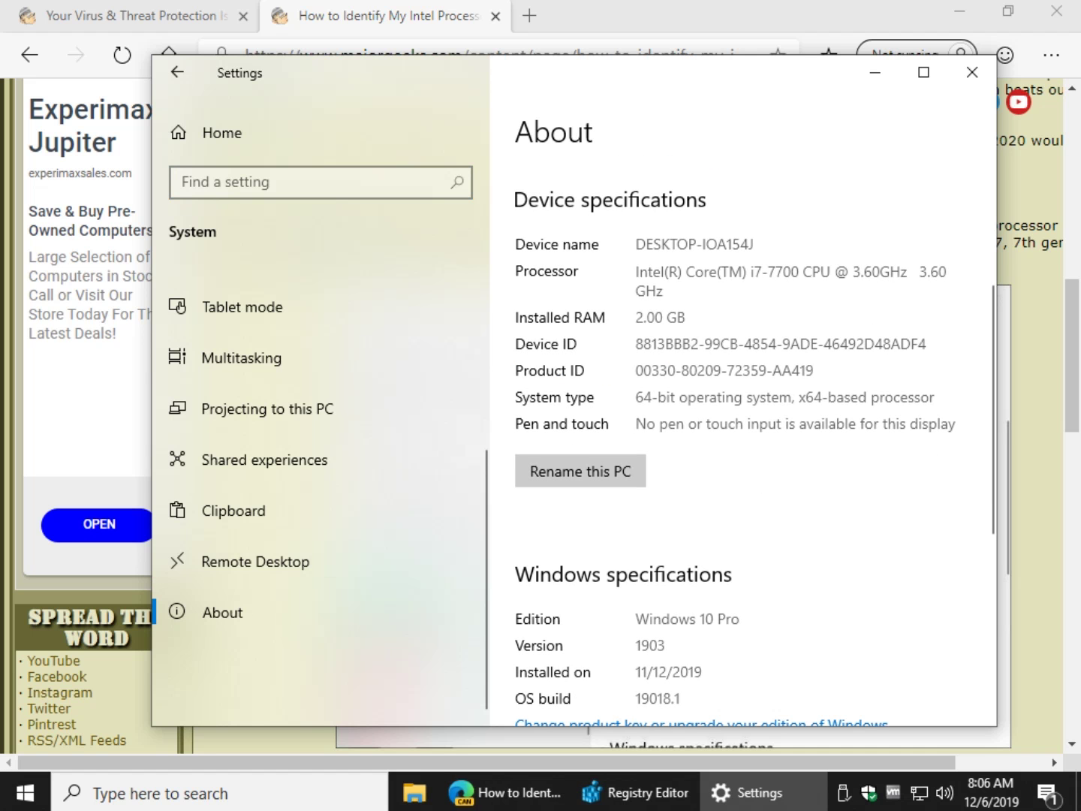
pyautogui.click(971, 72)
# Step: Scroll Intel's Processor Numbers page down to the 9th Generation alpha suffix table
pyautogui.scroll(-4, 627, 413)
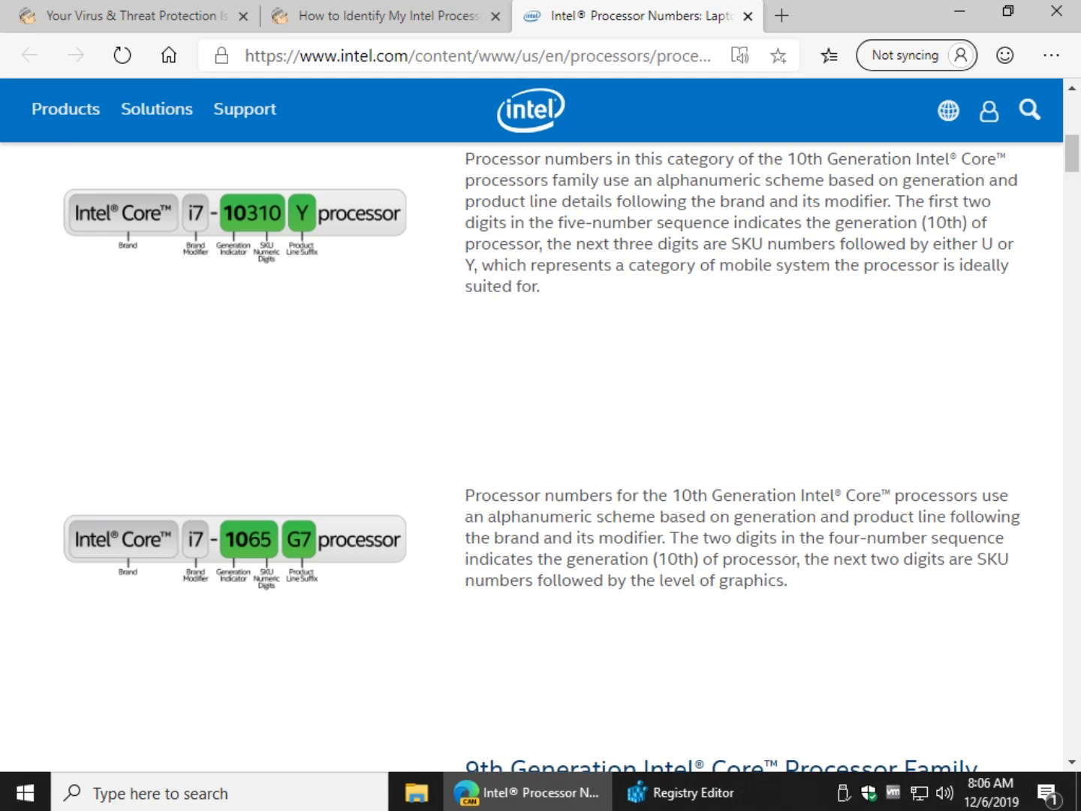
pyautogui.scroll(-5, 540, 451)
pyautogui.scroll(3, 541, 450)
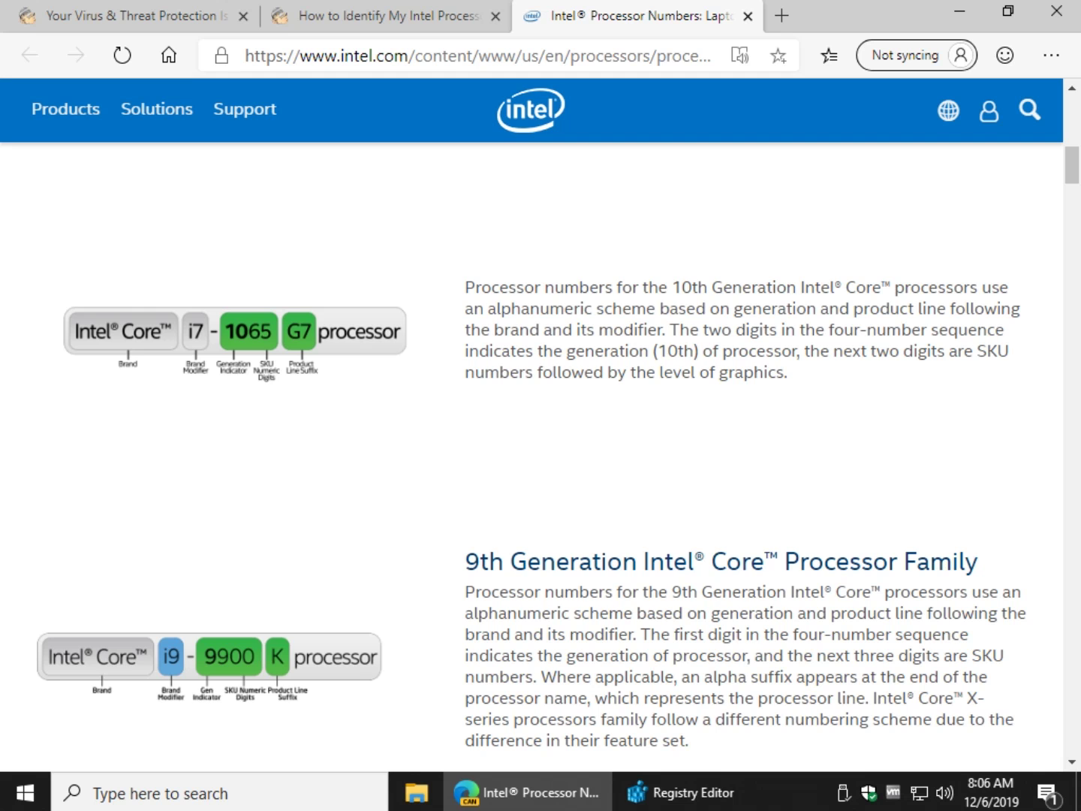
pyautogui.scroll(-6, 540, 451)
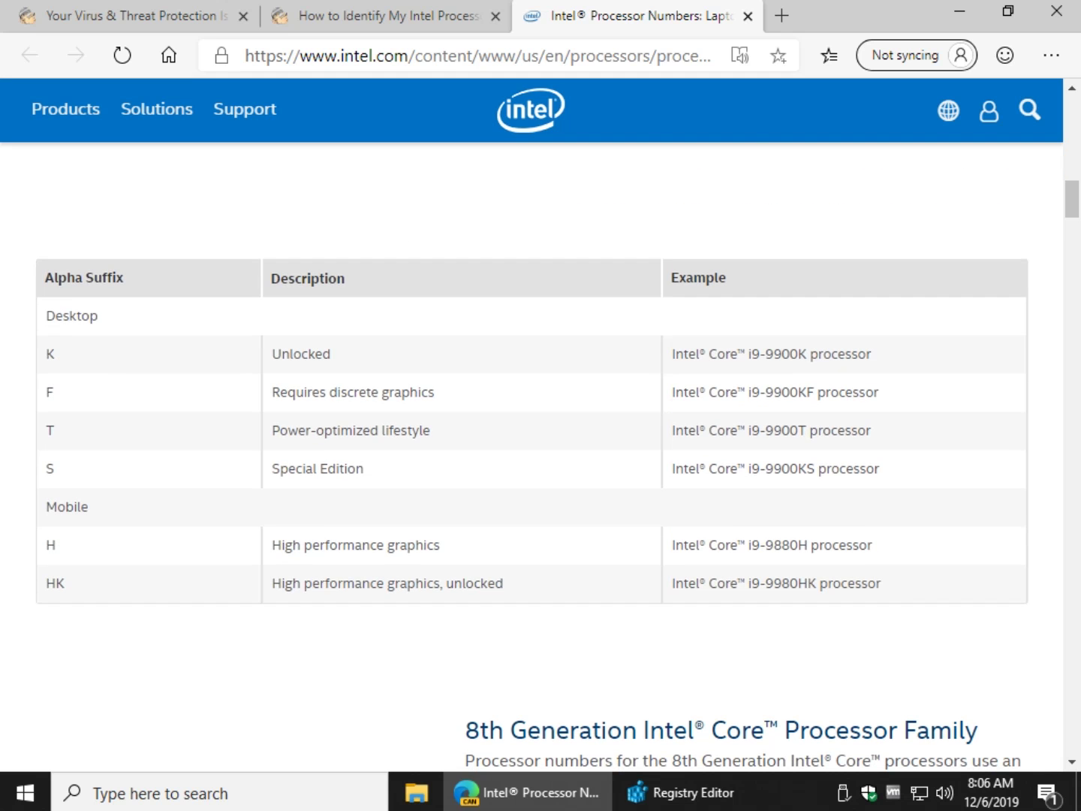
pyautogui.scroll(5, 540, 450)
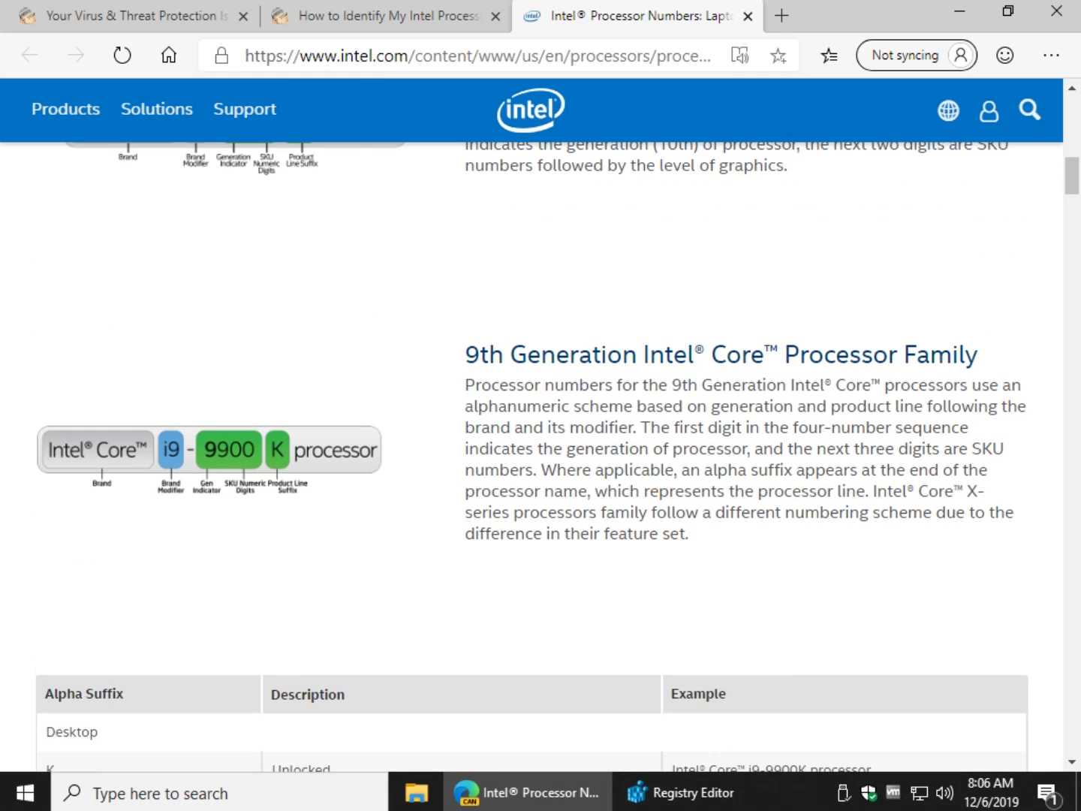
pyautogui.scroll(-3, 540, 450)
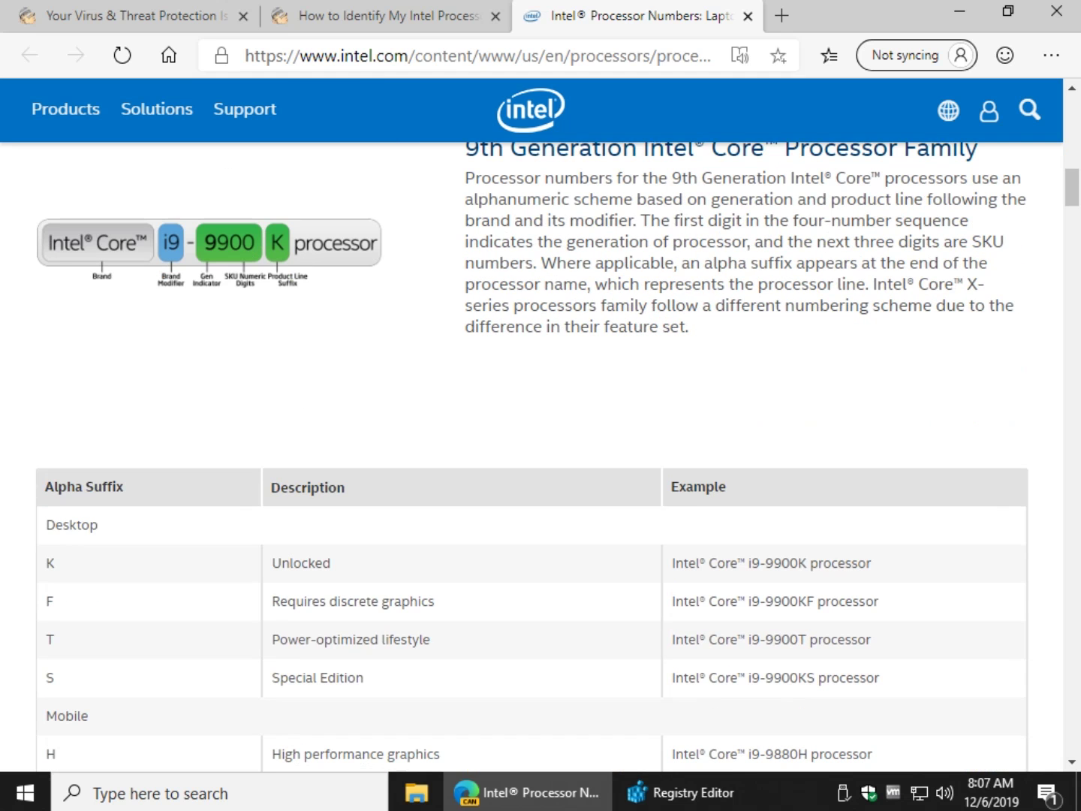
pyautogui.scroll(-3, 540, 451)
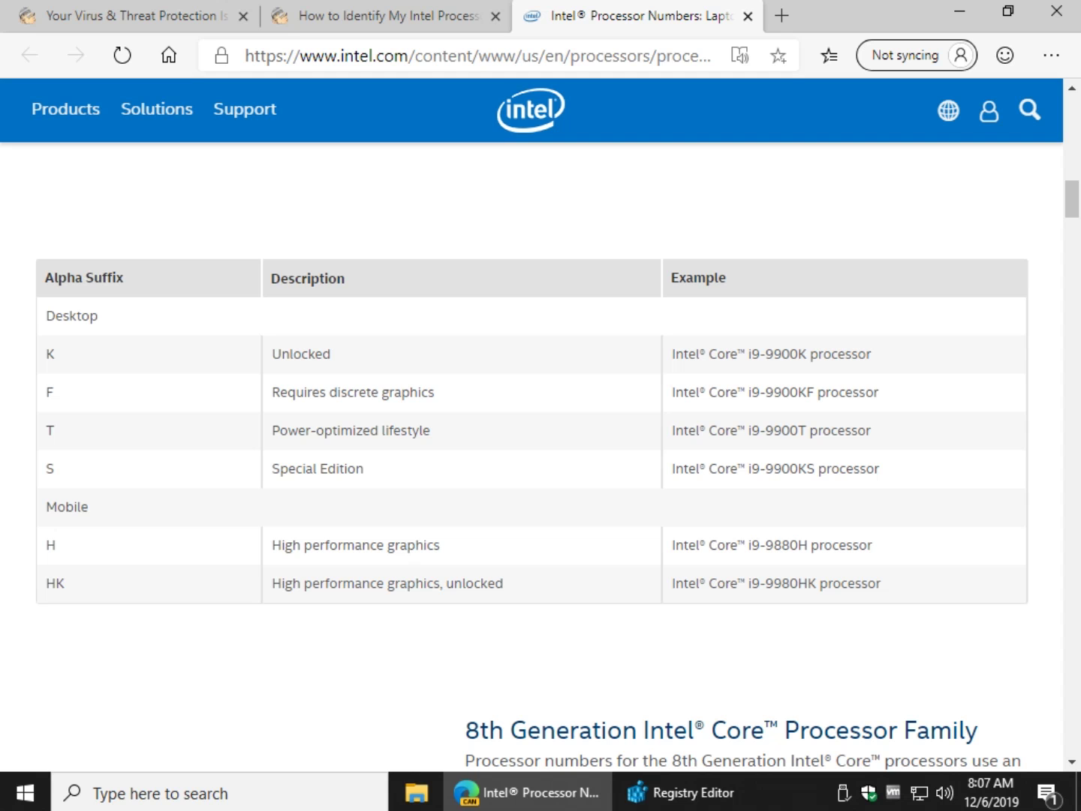
# Step: Highlight the K 'Unlocked' and T 'Power-optimized lifestyle' descriptions, then dismiss the Give Feedback popup
pyautogui.doubleClick(301, 353)
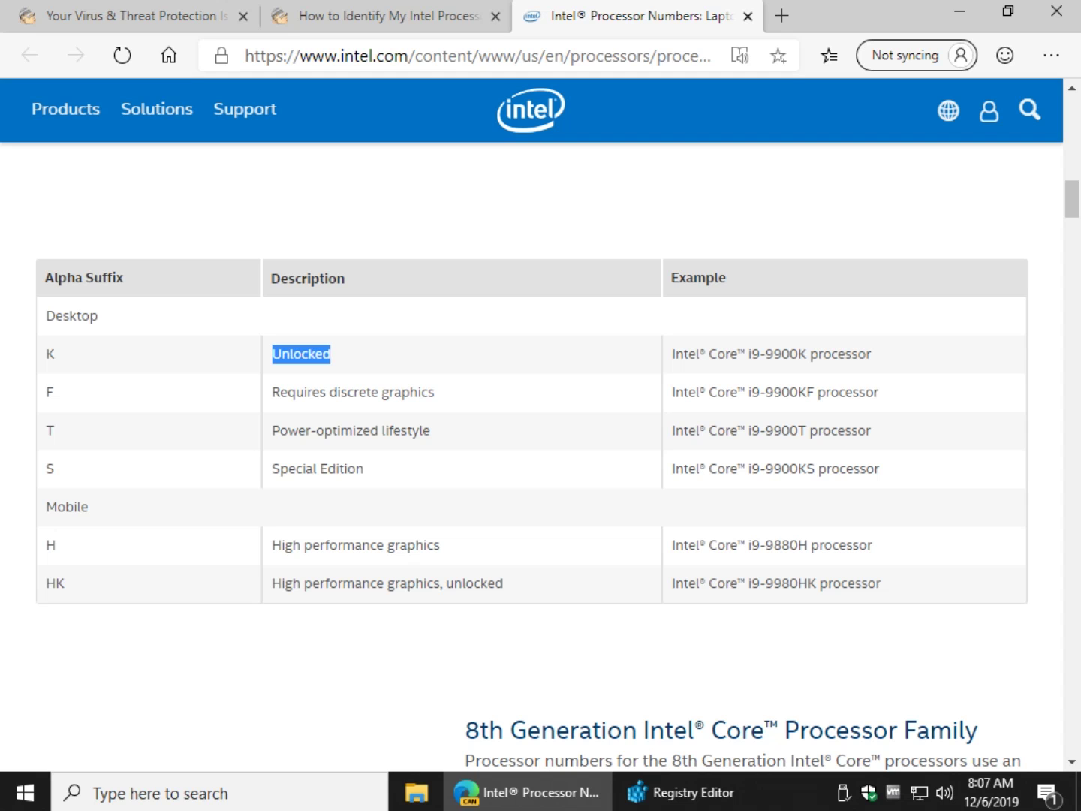
pyautogui.click(301, 353)
pyautogui.tripleClick(350, 430)
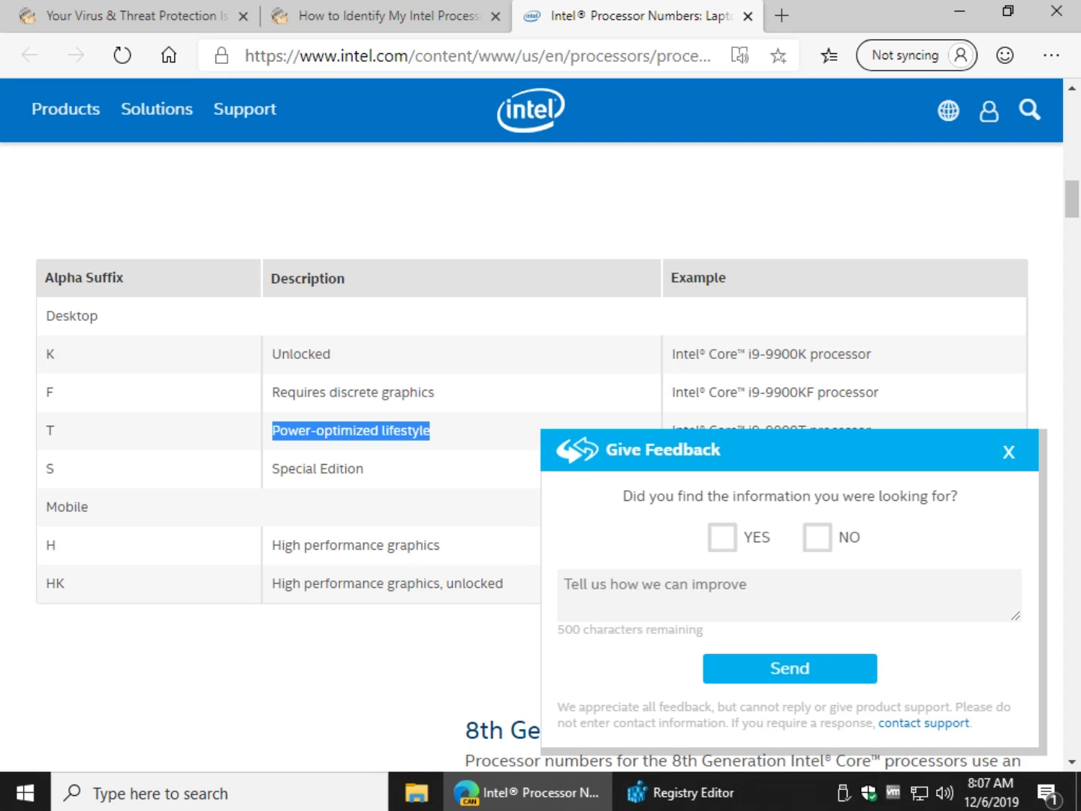
pyautogui.click(1008, 451)
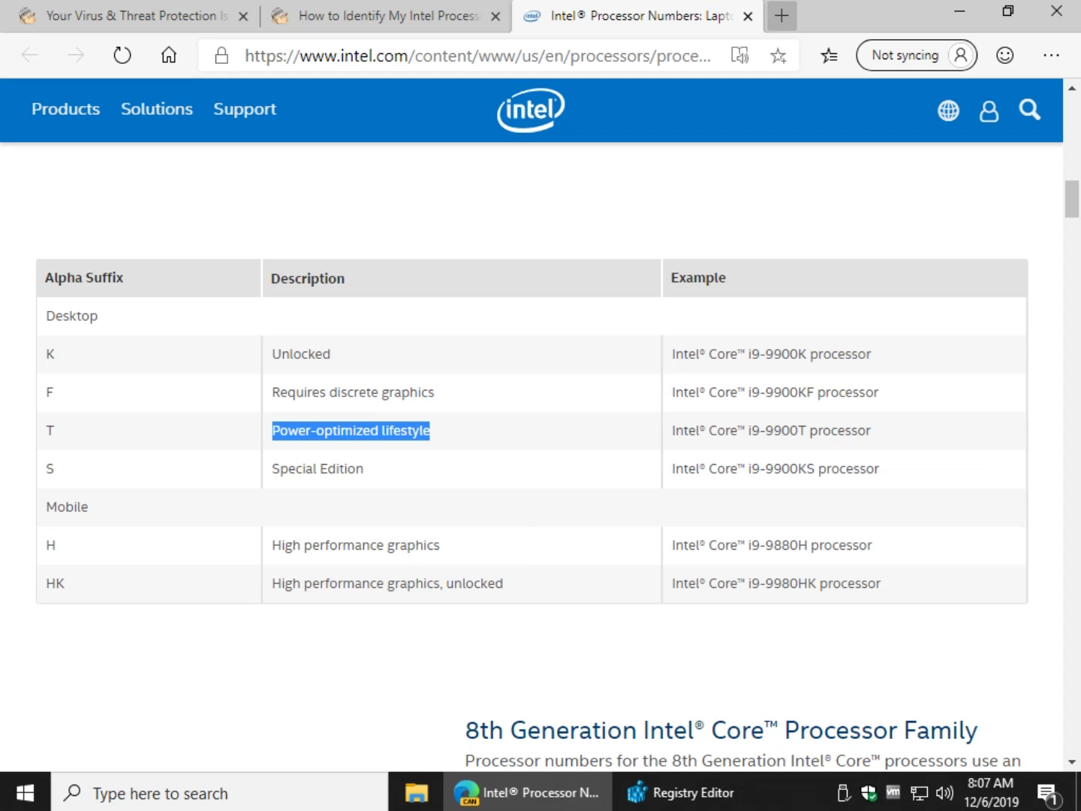
# Step: Close the Intel tab and scroll the MajorGeeks article up to its title
pyautogui.click(748, 15)
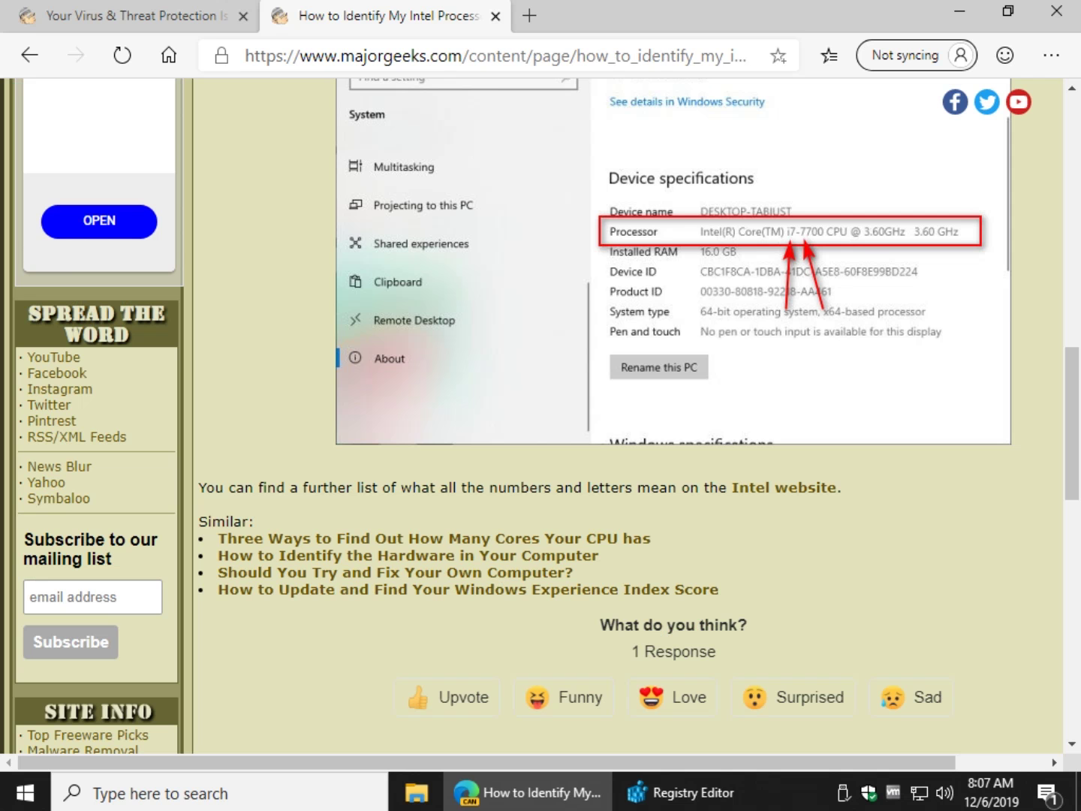
pyautogui.scroll(15, 547, 416)
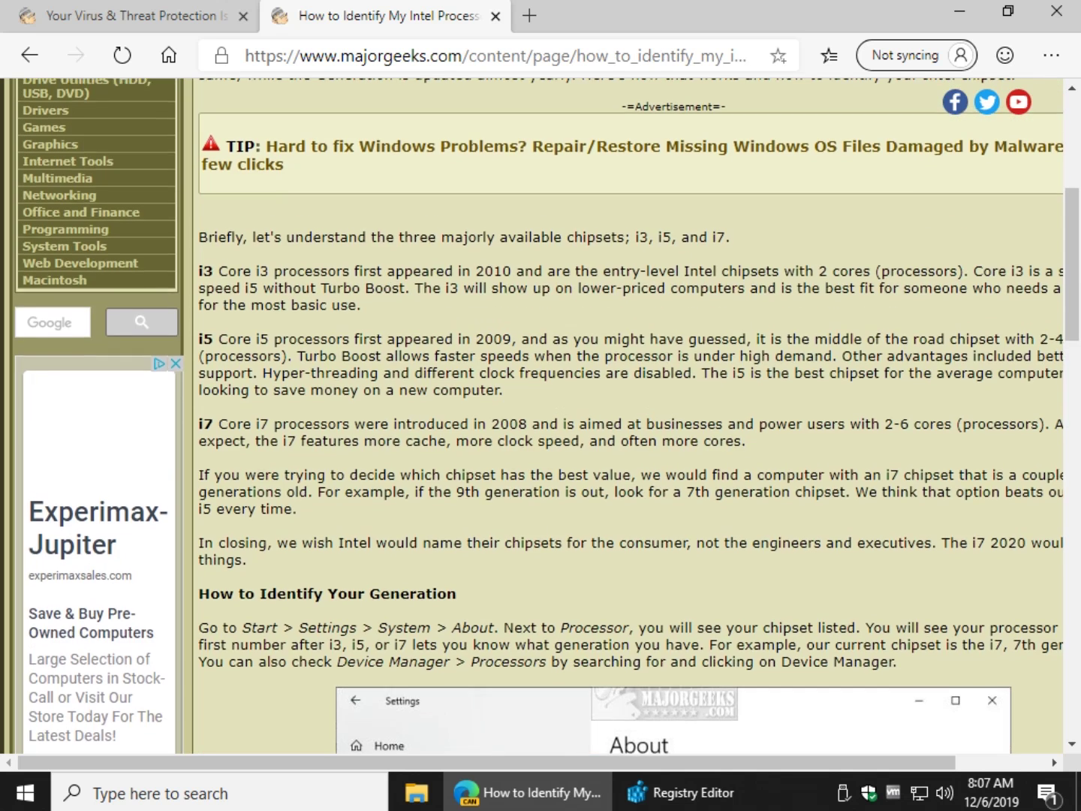
pyautogui.scroll(1, 96, 360)
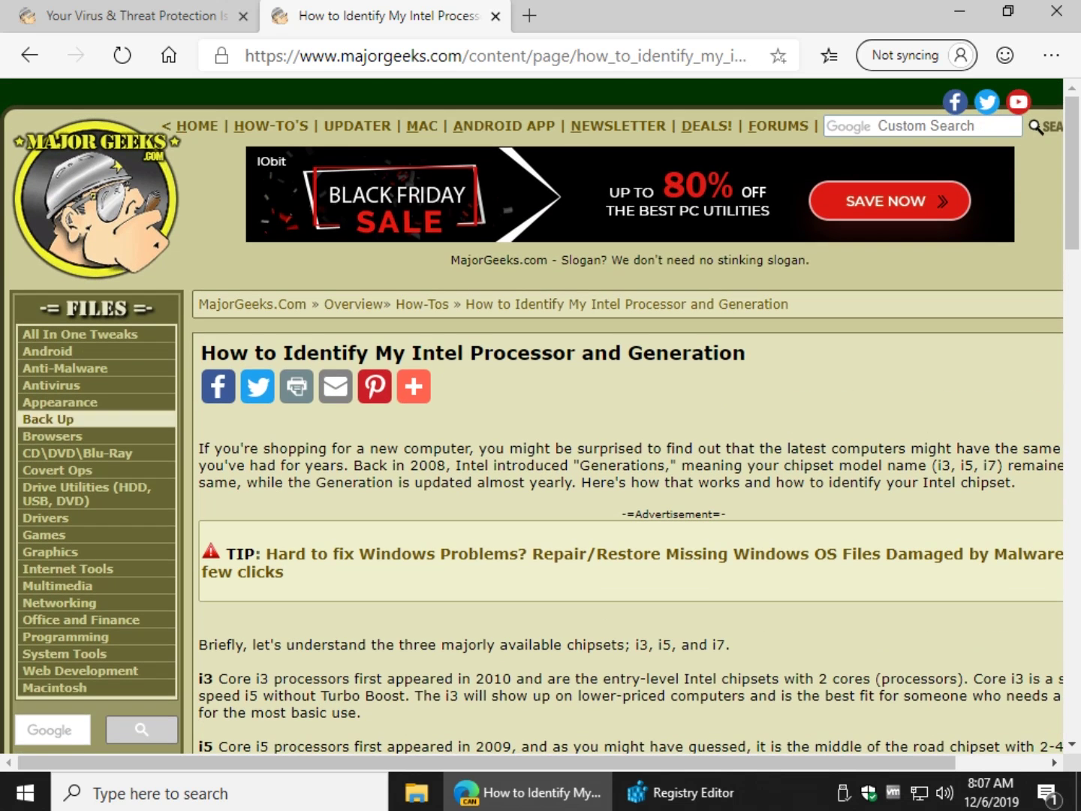